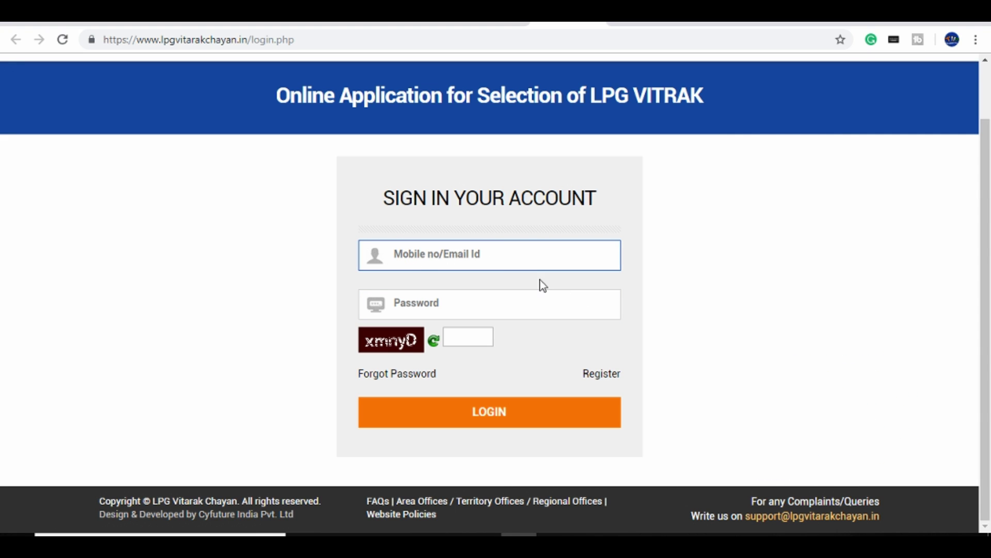
Step: Open the new account registration form and look over its overall layout and the alert about entering details
left_click(602, 374)
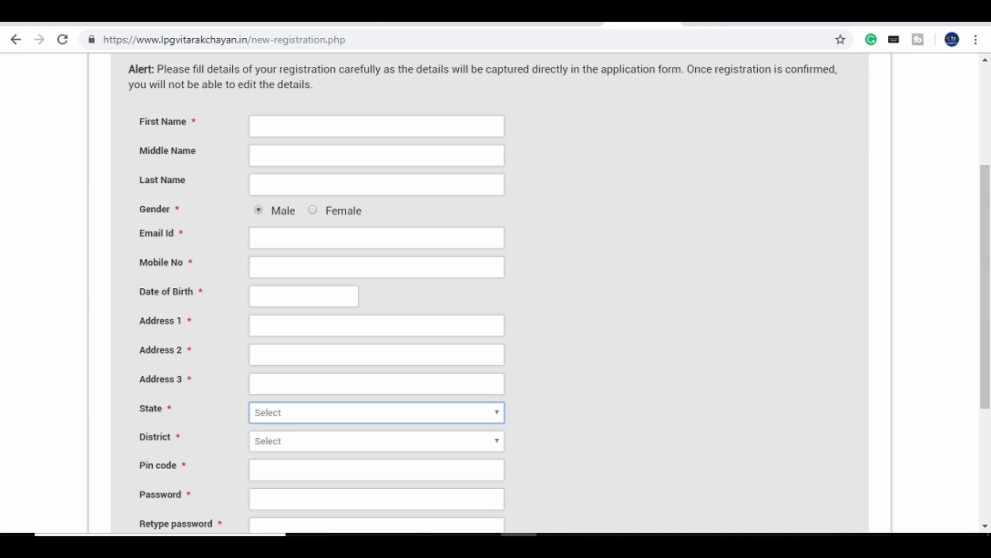
scroll(429, 215, "down", 4)
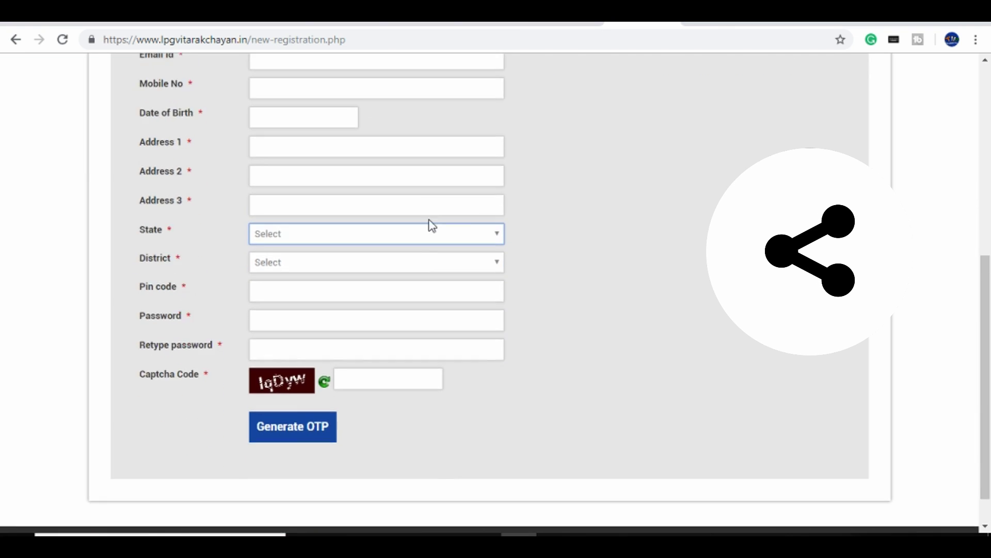
scroll(623, 316, "up", 6)
scroll(320, 258, "down", 3)
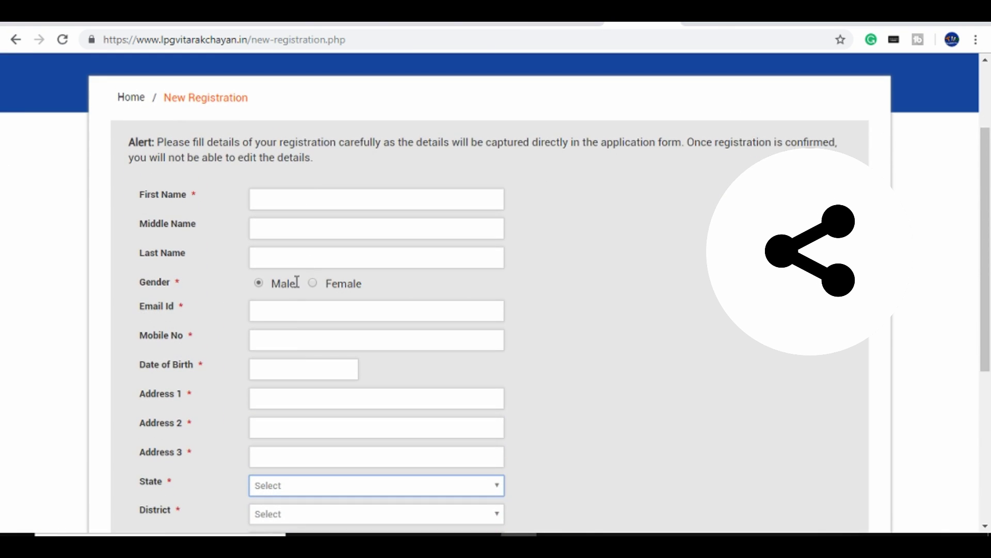
scroll(313, 370, "down", 1)
scroll(663, 401, "up", 2)
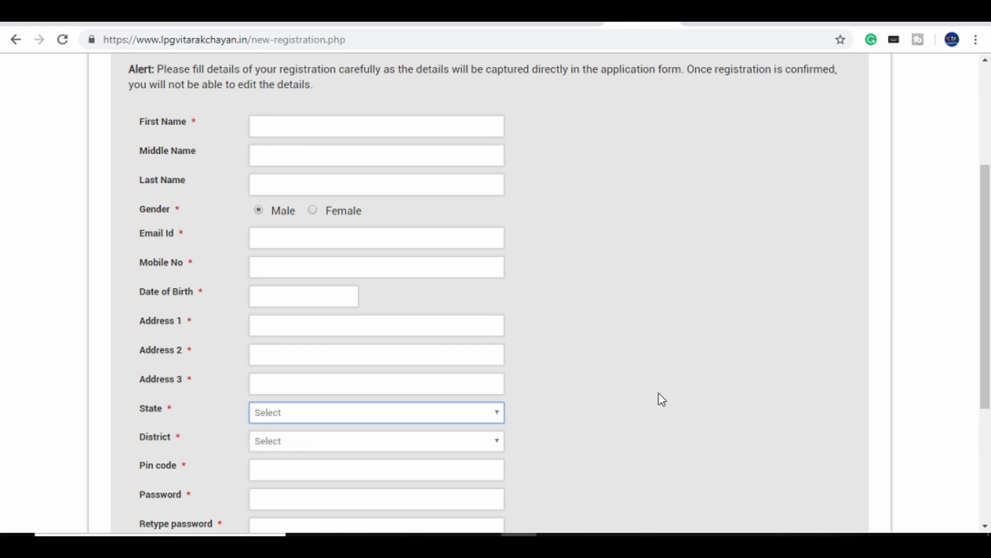
scroll(659, 395, "up", 4)
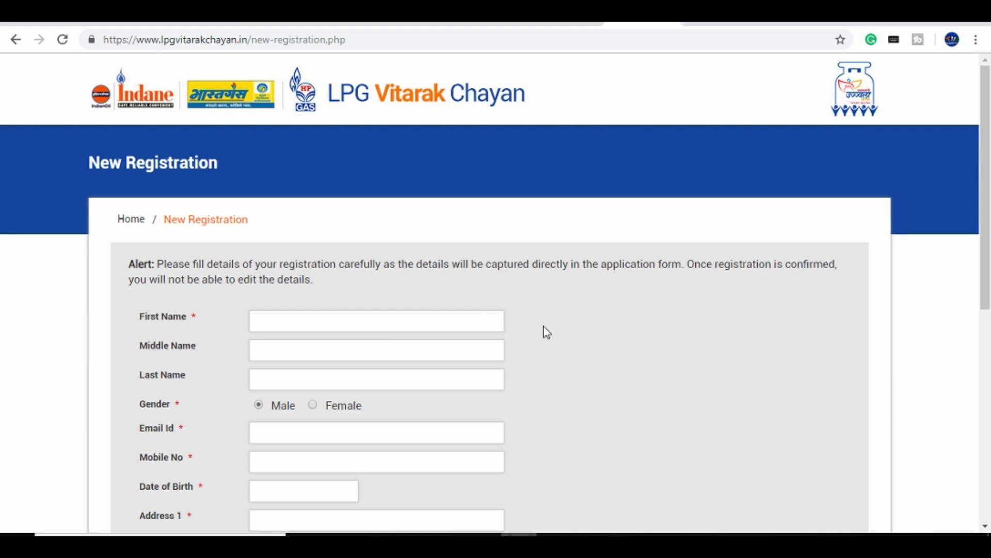
Step: Examine the registration fields from First Name down to the captcha, including the choices offered for State
scroll(553, 333, "down", 3)
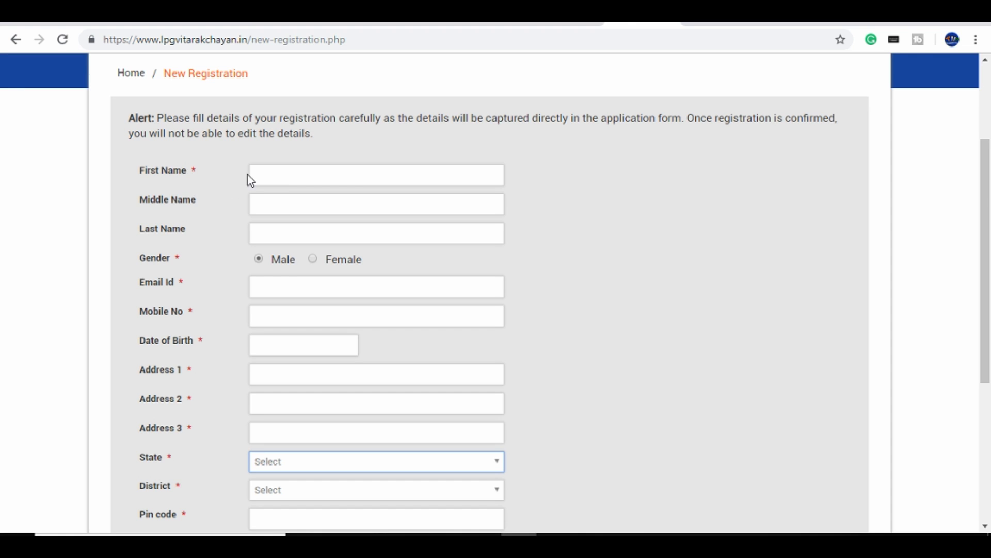
scroll(250, 263, "down", 2)
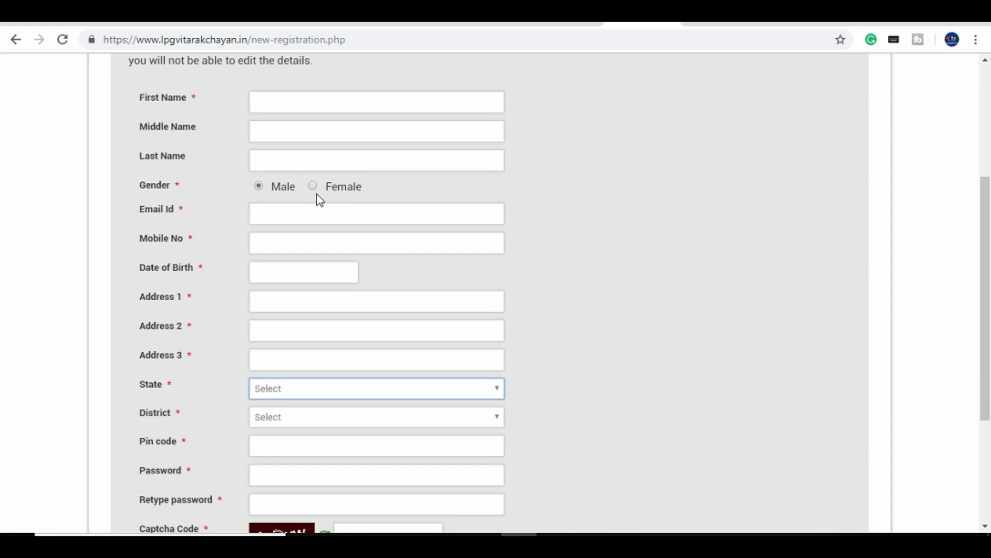
scroll(333, 191, "down", 2)
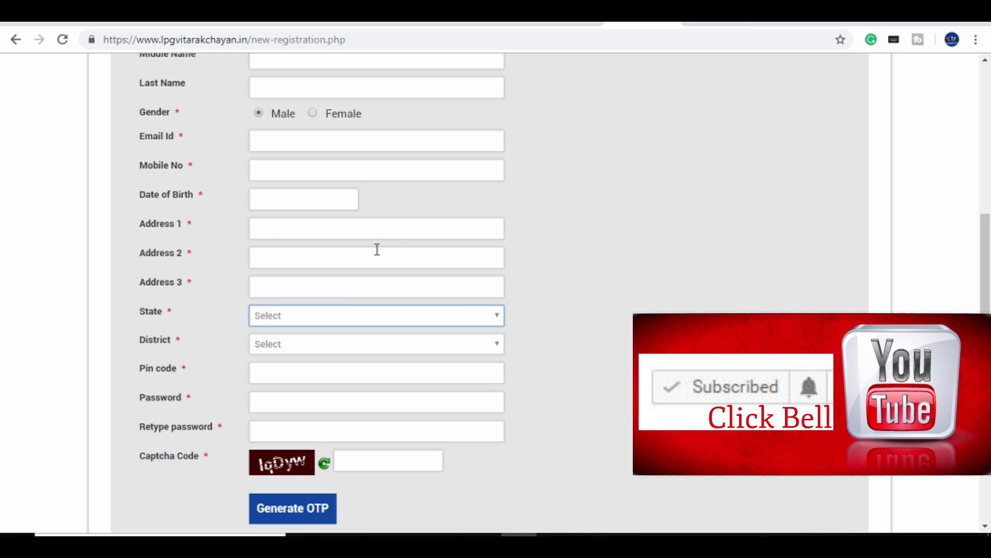
scroll(400, 247, "down", 2)
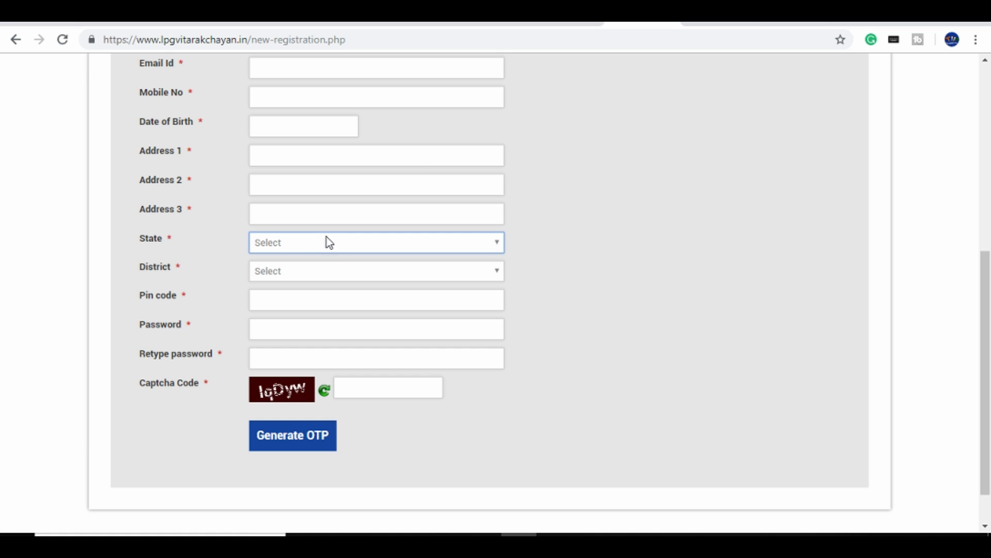
left_click(483, 243)
left_click(485, 243)
scroll(494, 273, "down", 2)
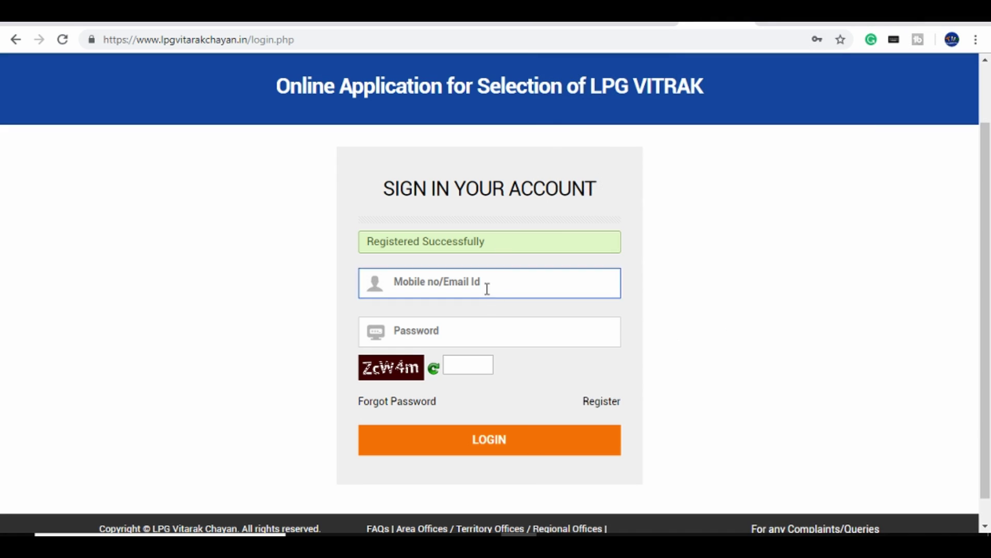
Step: Open the list of advertisements for LPG distributor selection and look through the notices for each state
left_click(530, 173)
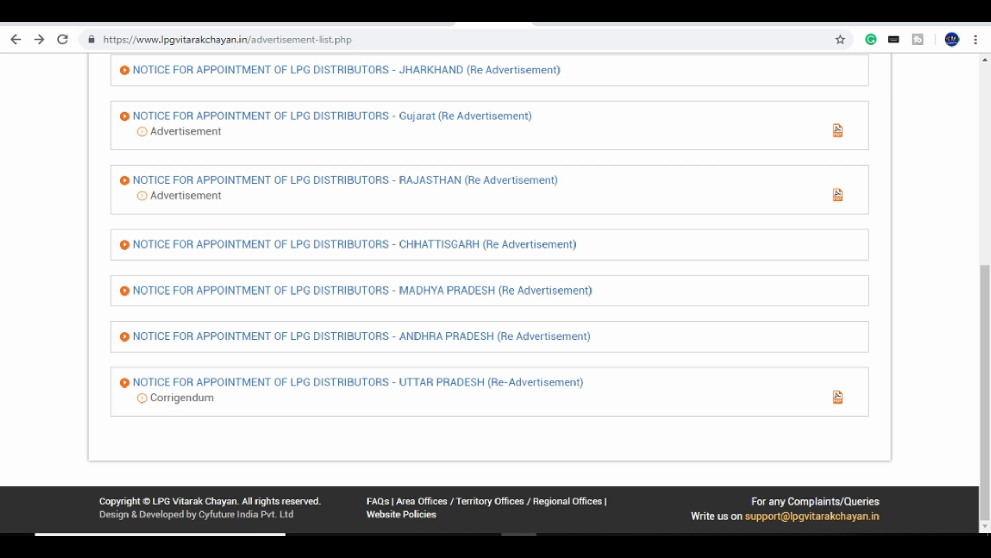
scroll(449, 383, "up", 4)
scroll(531, 383, "up", 3)
scroll(527, 380, "down", 3)
scroll(530, 382, "up", 1)
scroll(528, 378, "up", 1)
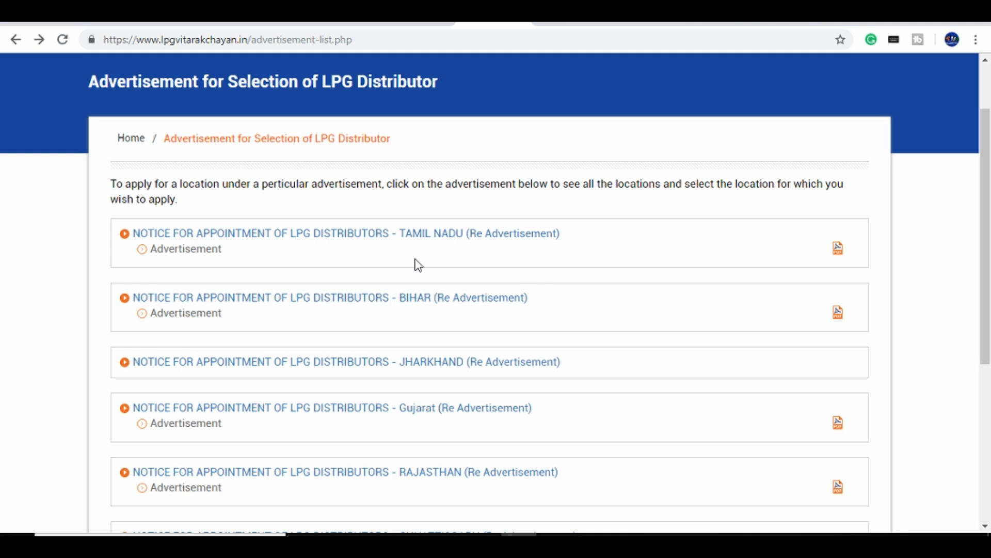
Step: Open the Tamil Nadu re-advertisement notice and examine its table of advertised locations
left_click(405, 235)
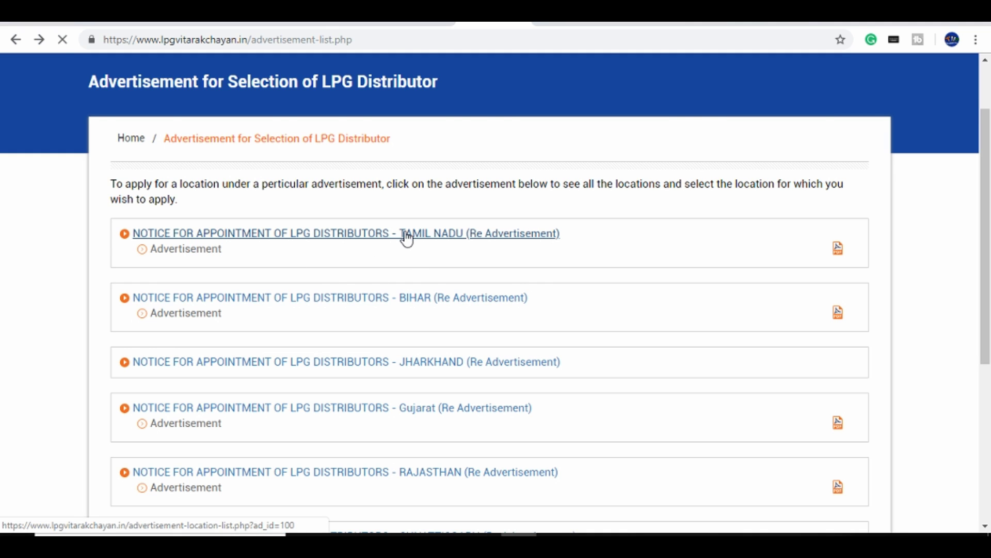
scroll(411, 268, "down", 1)
scroll(413, 308, "down", 1)
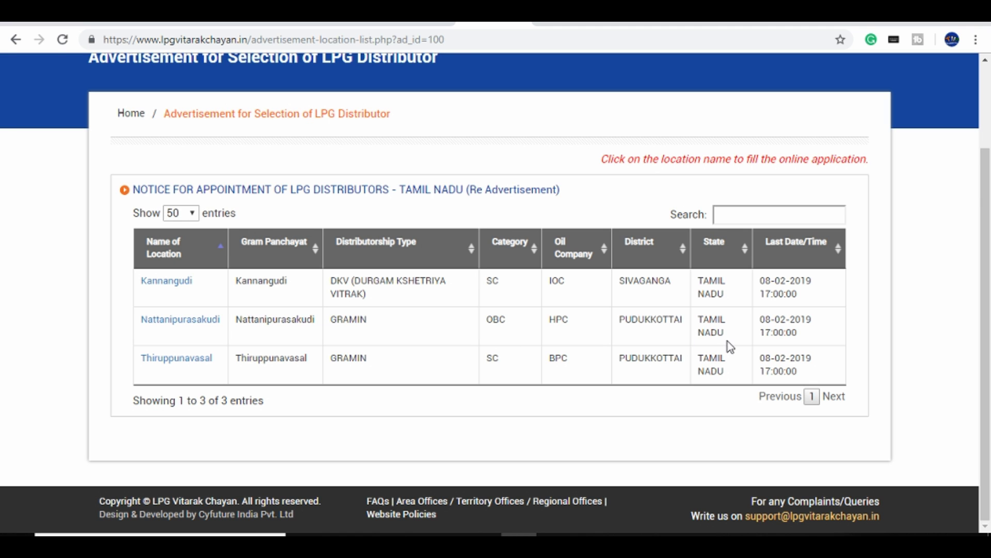
scroll(728, 347, "up", 3)
scroll(173, 243, "down", 2)
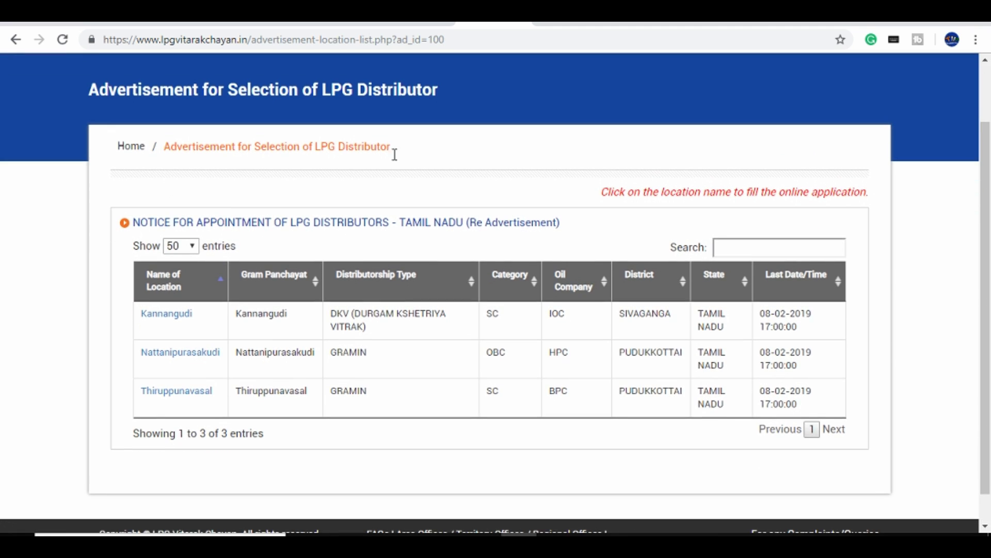
Step: Return to the advertisement list and open the application form for the MIRZAPUR location under the Bihar re-advertisement
key("alt+Left")
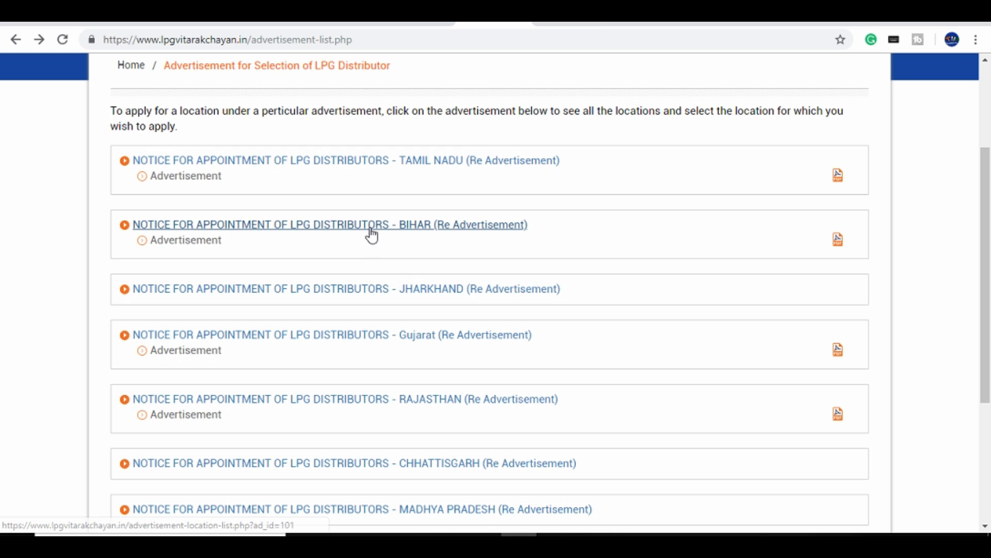
left_click(372, 235)
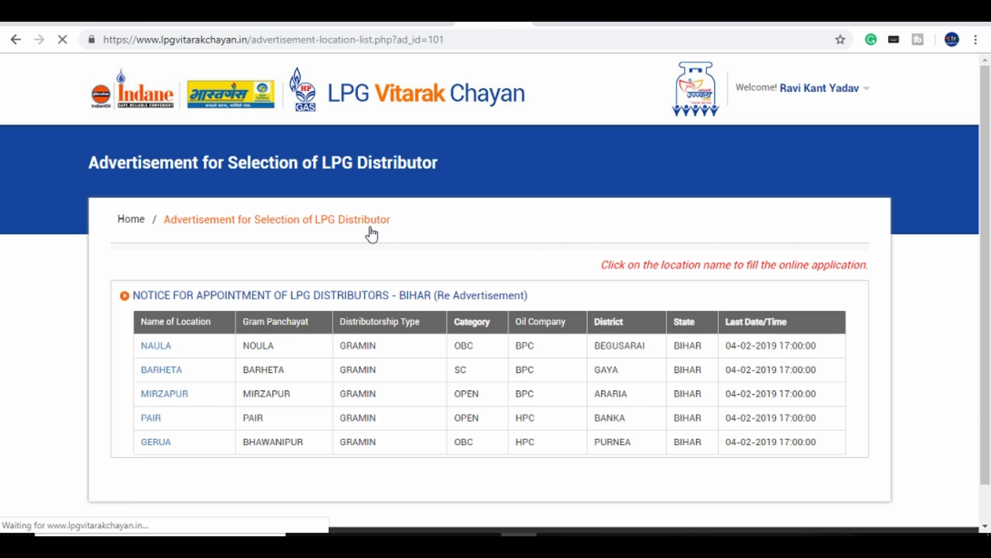
scroll(395, 377, "down", 2)
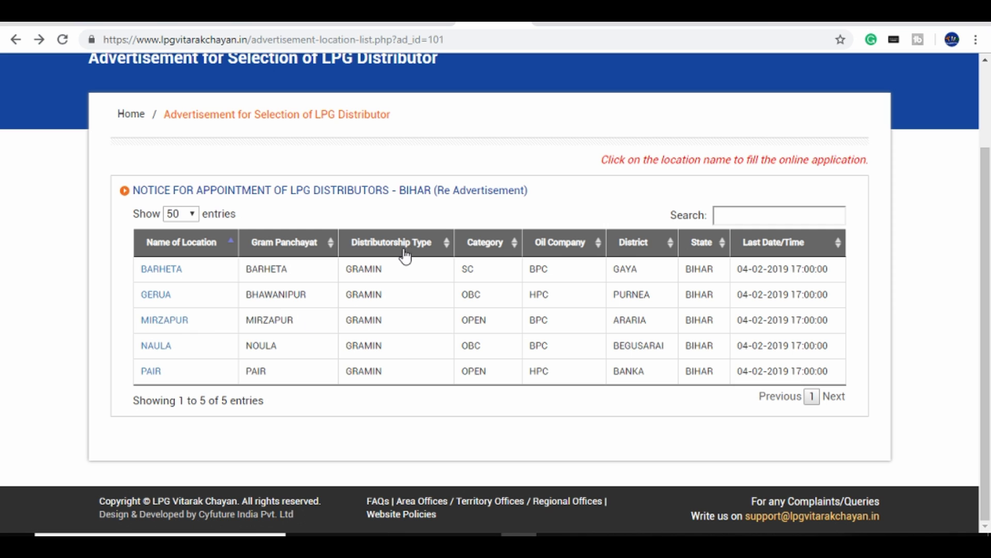
left_click(160, 322)
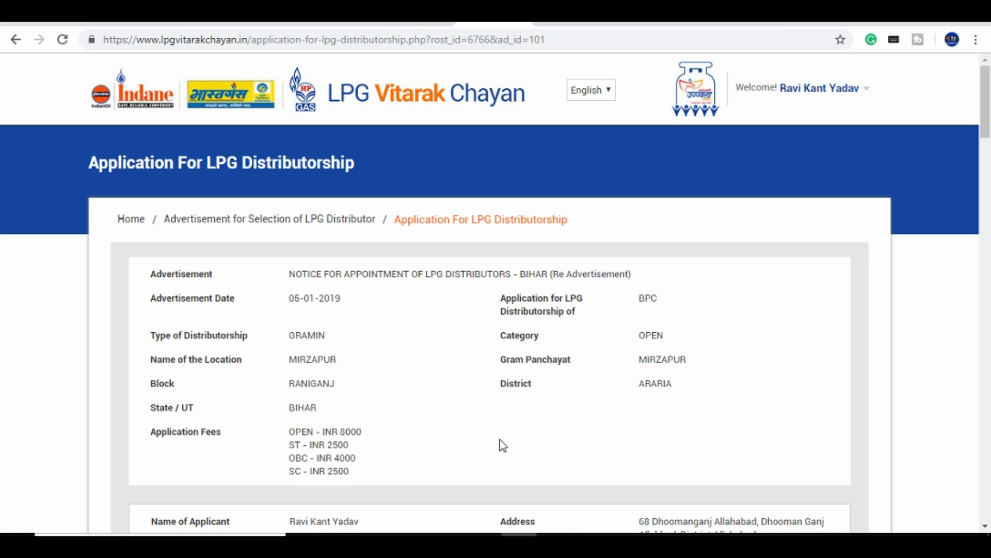
Step: Look through the whole distributorship application form down to the undertaking and back up to the Name Of Newspaper field
scroll(500, 445, "down", 10)
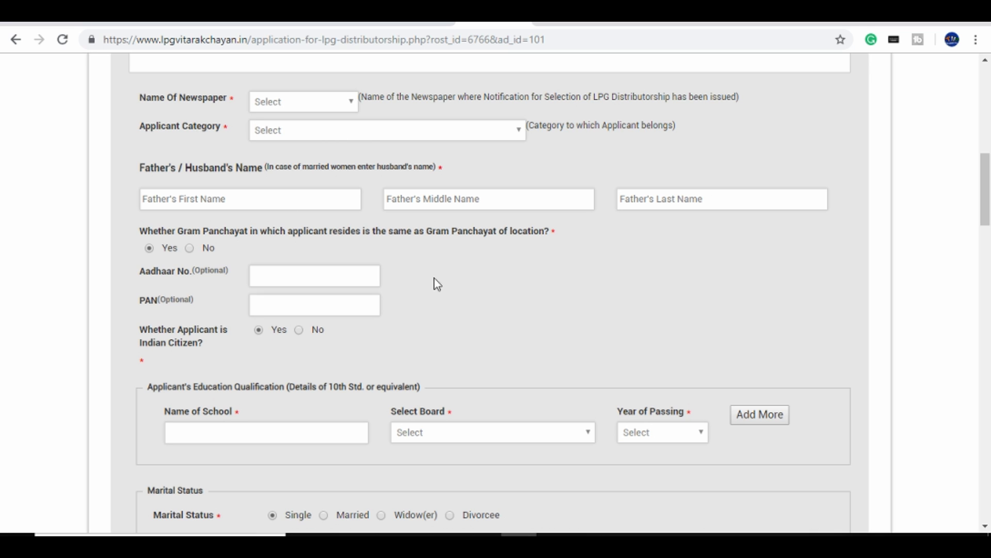
scroll(388, 369, "down", 8)
scroll(389, 387, "down", 10)
scroll(390, 386, "down", 12)
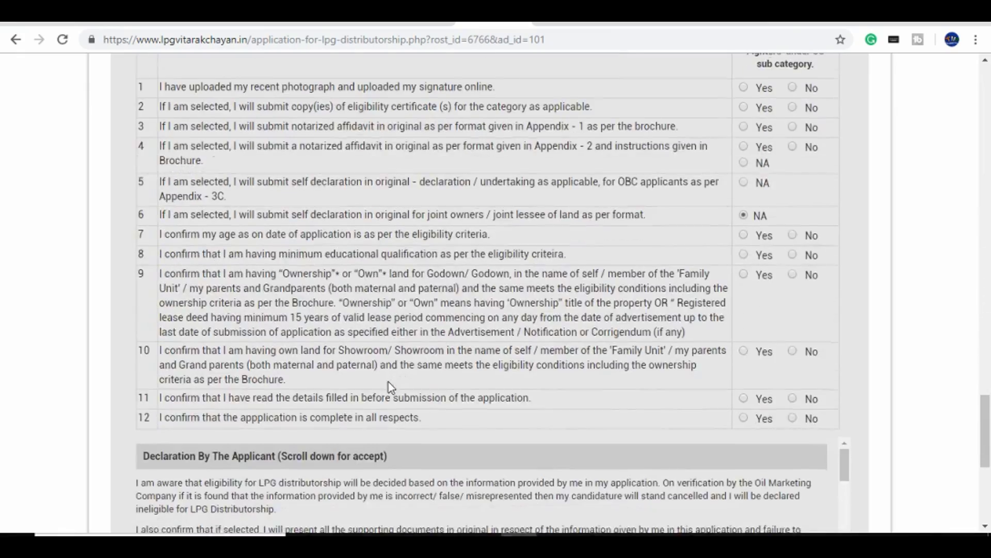
scroll(388, 385, "down", 8)
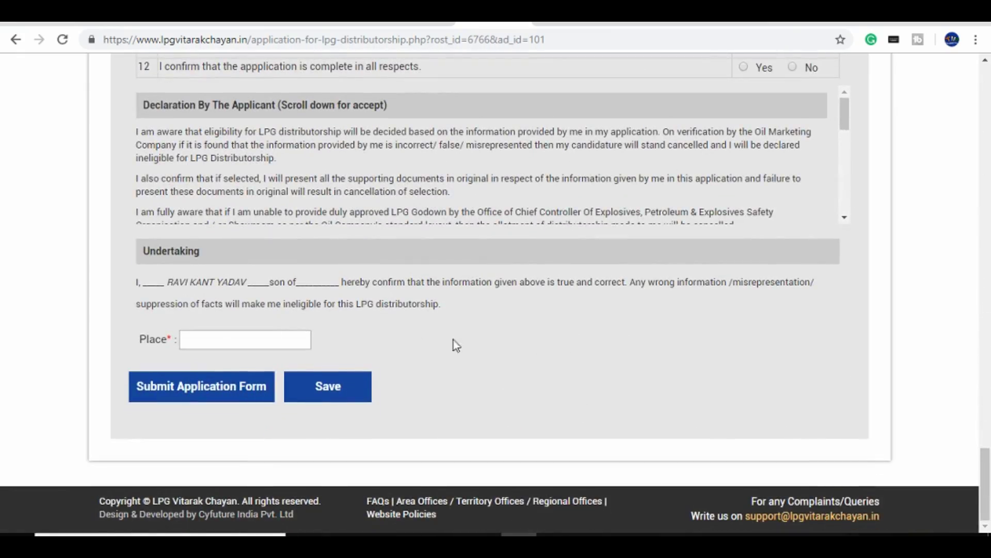
scroll(572, 343, "up", 20)
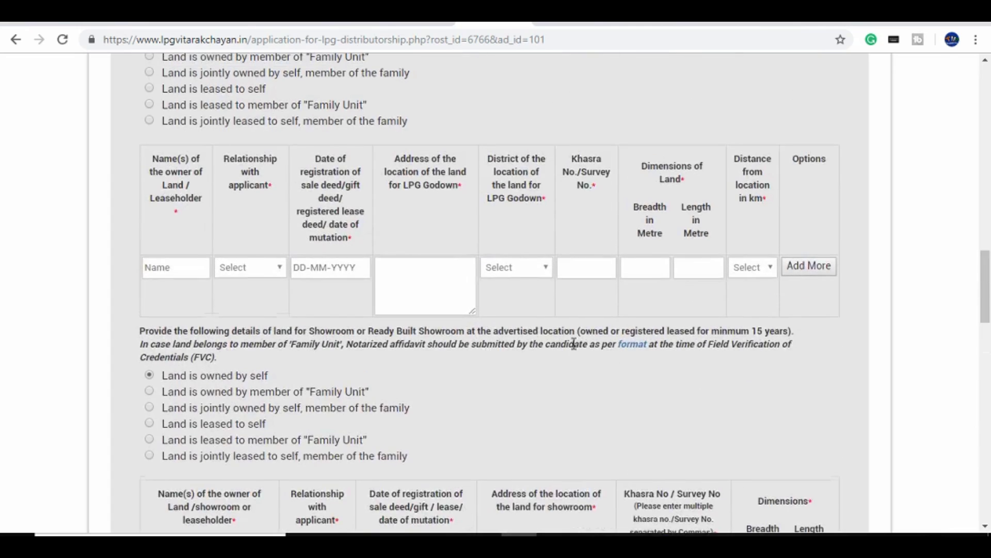
scroll(573, 343, "up", 9)
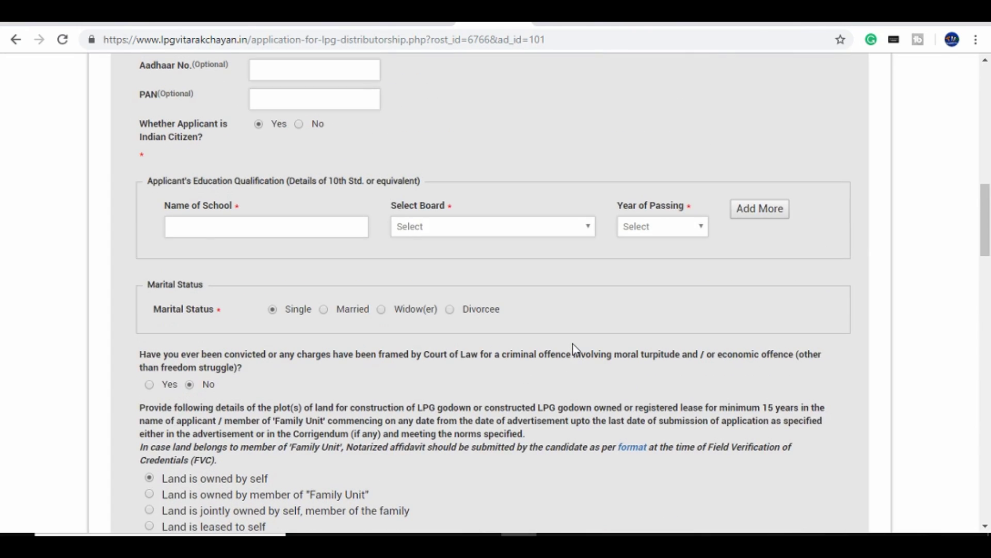
scroll(572, 343, "up", 3)
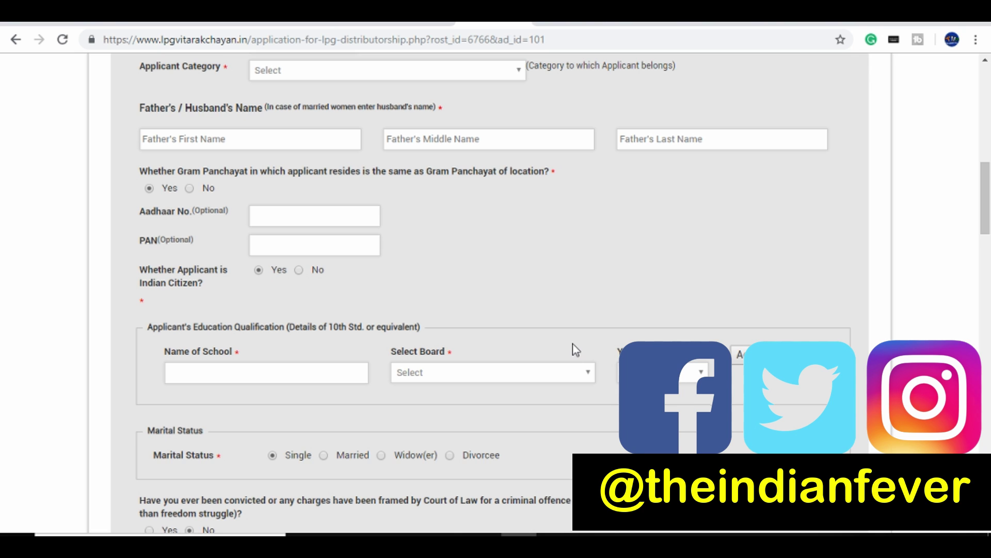
scroll(572, 343, "up", 2)
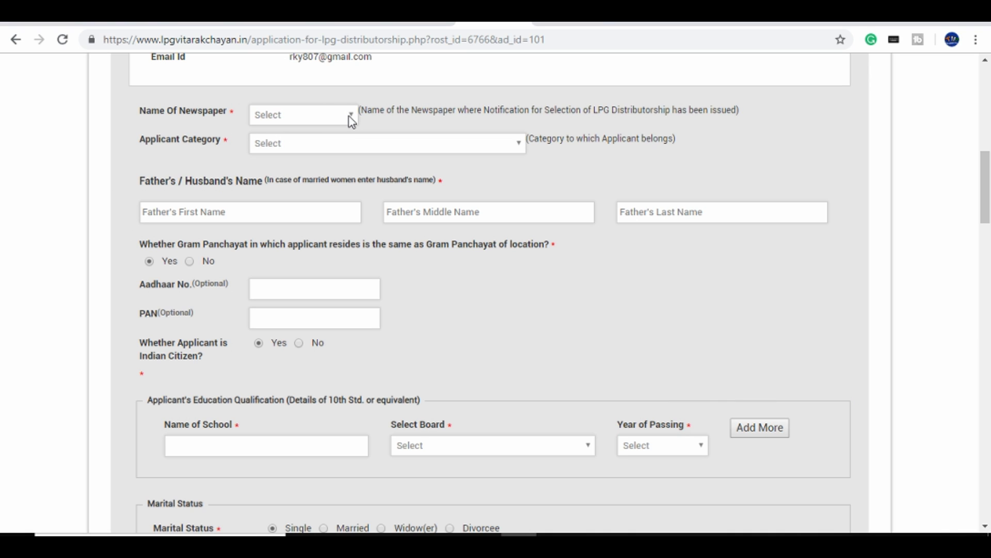
Step: View the choices for Name Of Newspaper and Applicant Category without selecting any
left_click(352, 121)
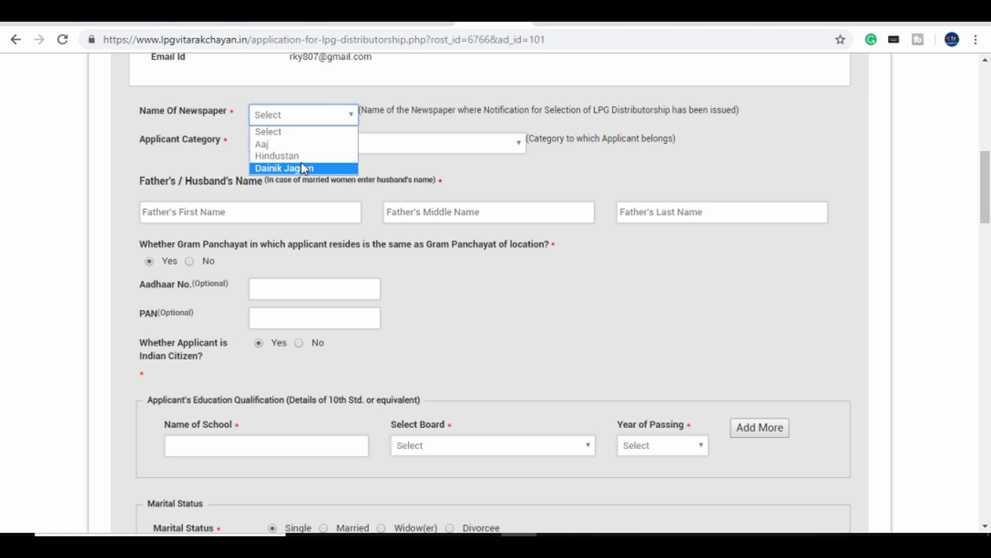
left_click(346, 118)
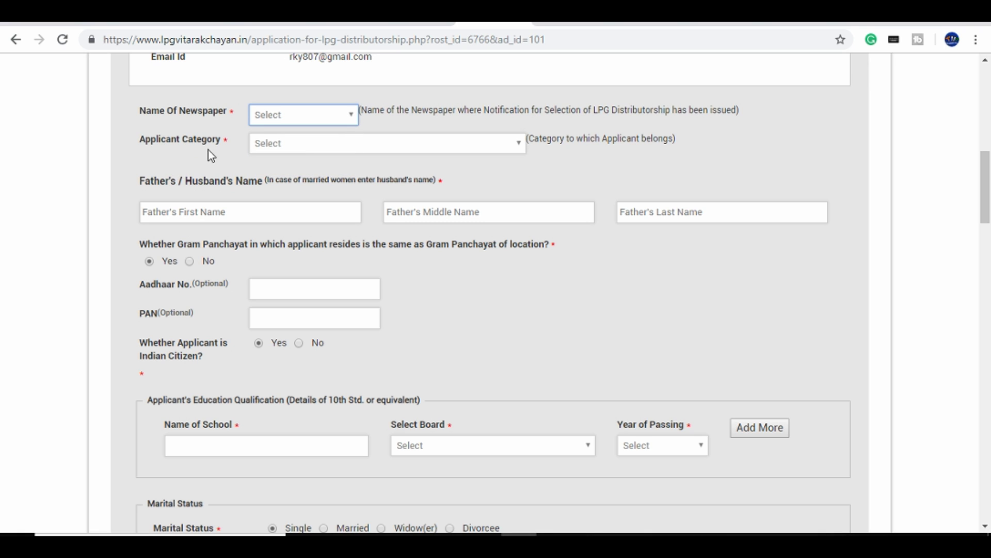
left_click(523, 148)
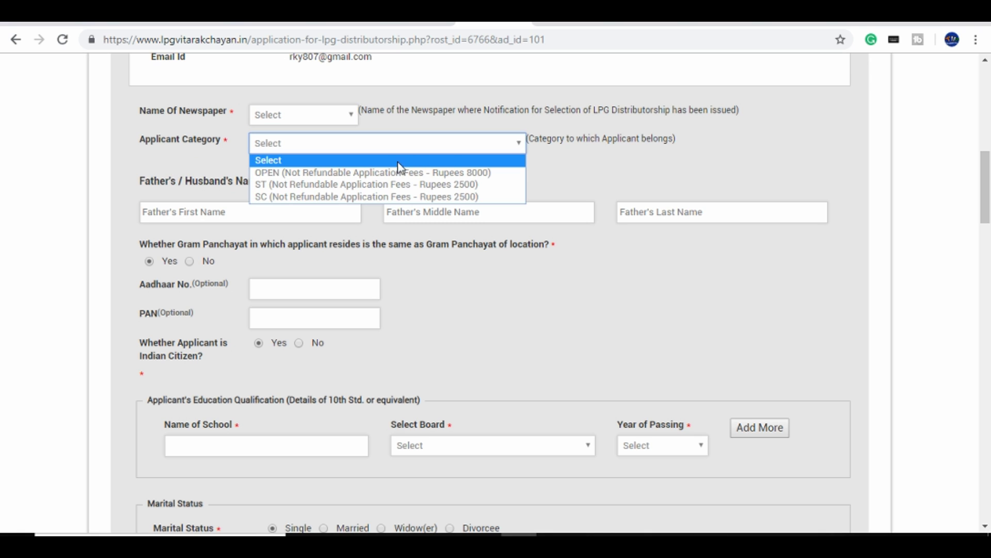
left_click(617, 160)
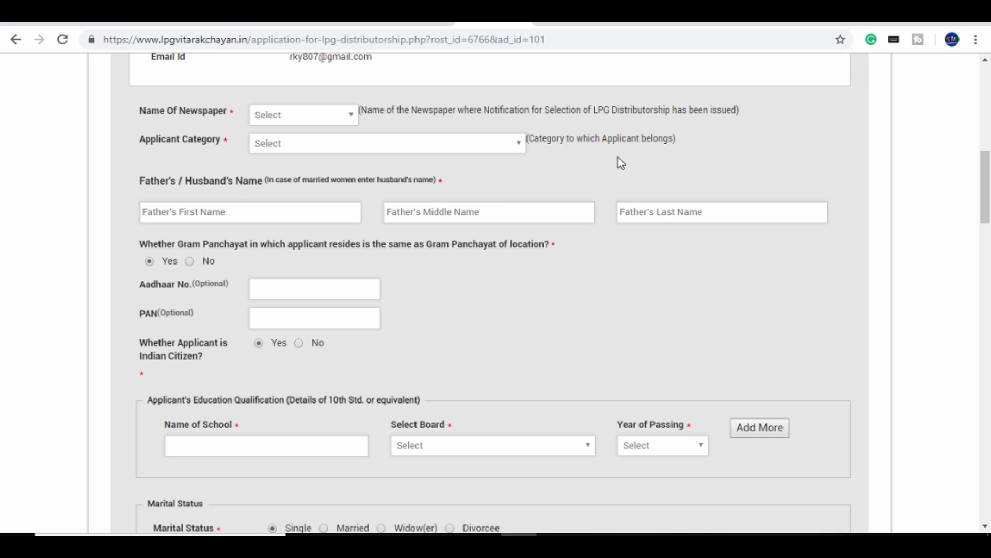
Step: Examine the identity, education, marital status and land details sections down to the photo and signature uploads and the checklist
scroll(485, 244, "down", 2)
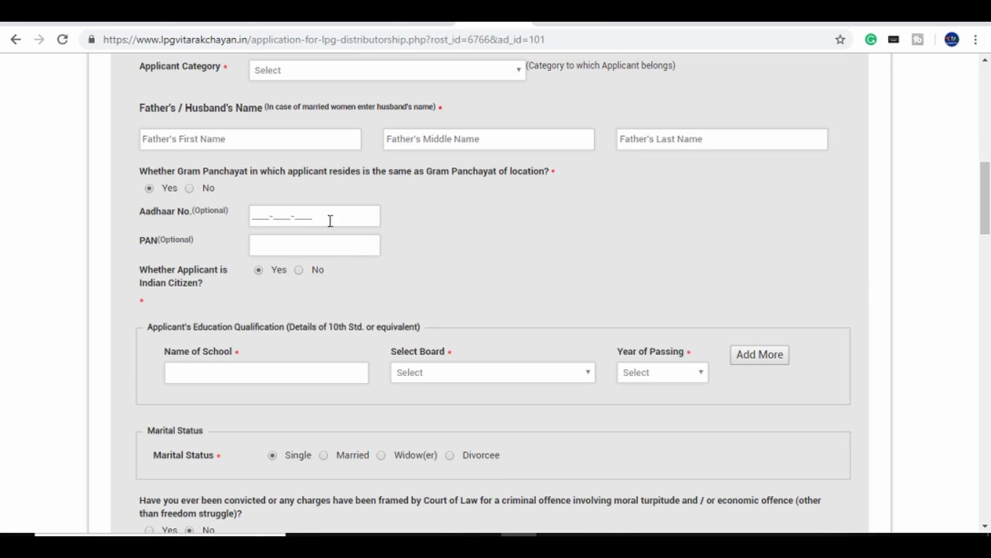
scroll(332, 252, "down", 8)
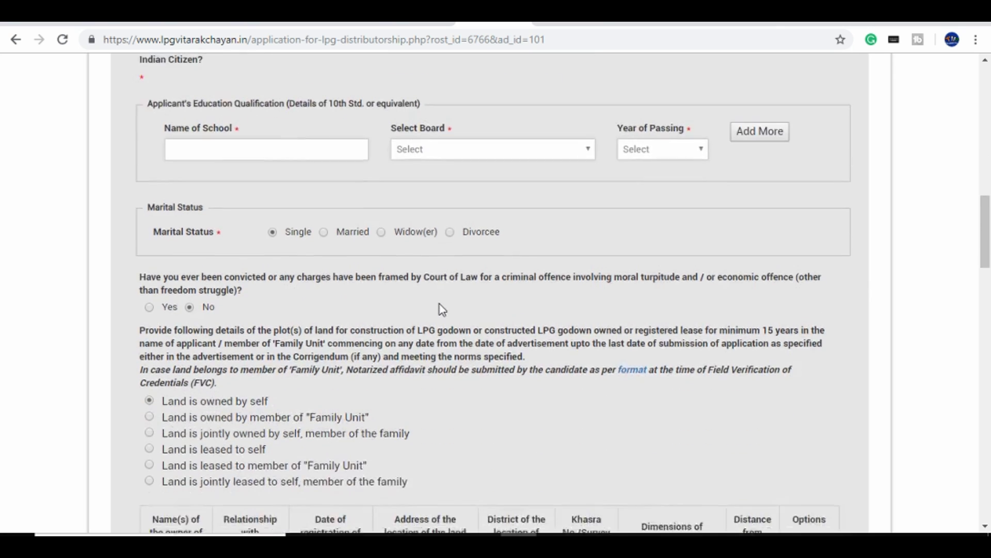
scroll(589, 340, "down", 7)
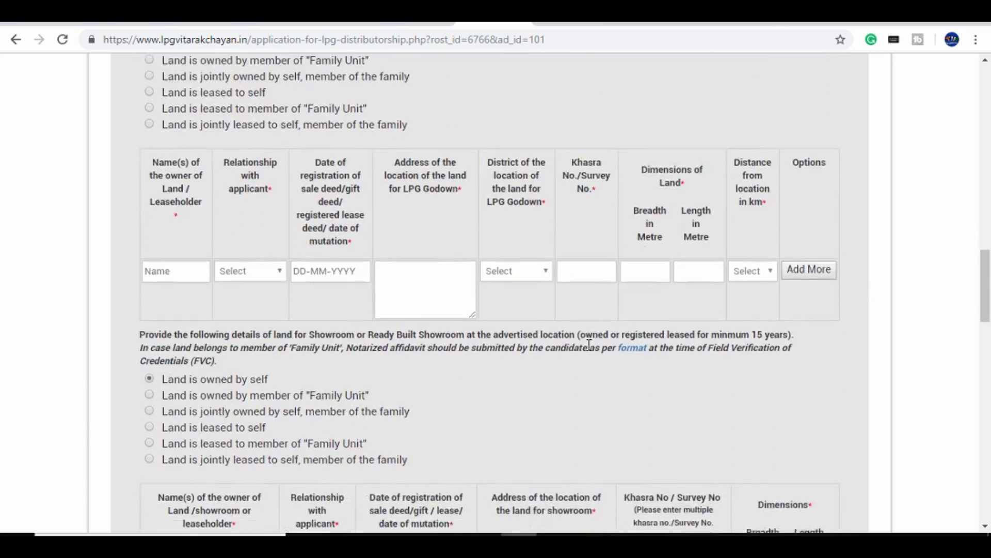
scroll(581, 360, "down", 8)
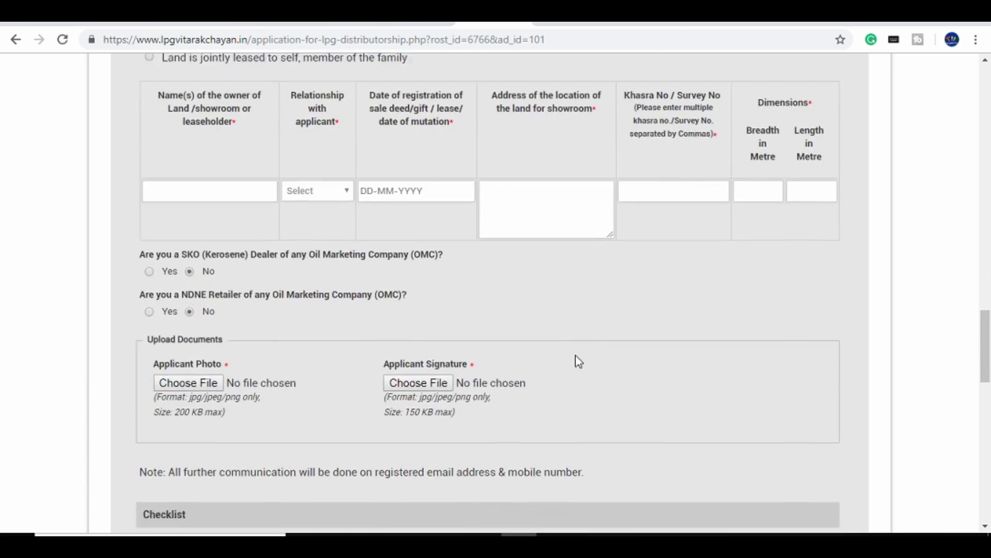
scroll(578, 362, "down", 2)
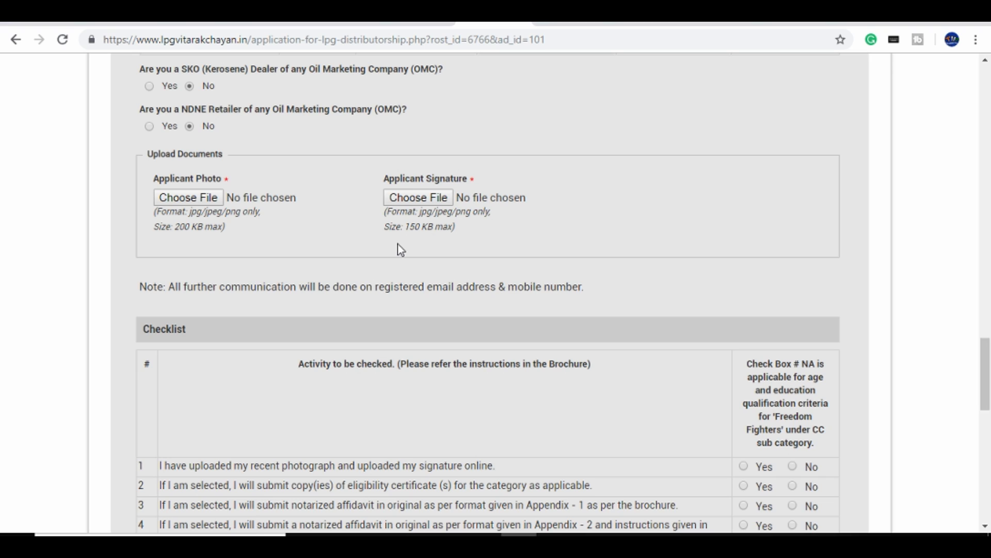
Step: Review the checklist, applicant declaration and undertaking at the end of the form, then return to the showroom land details
scroll(537, 249, "down", 10)
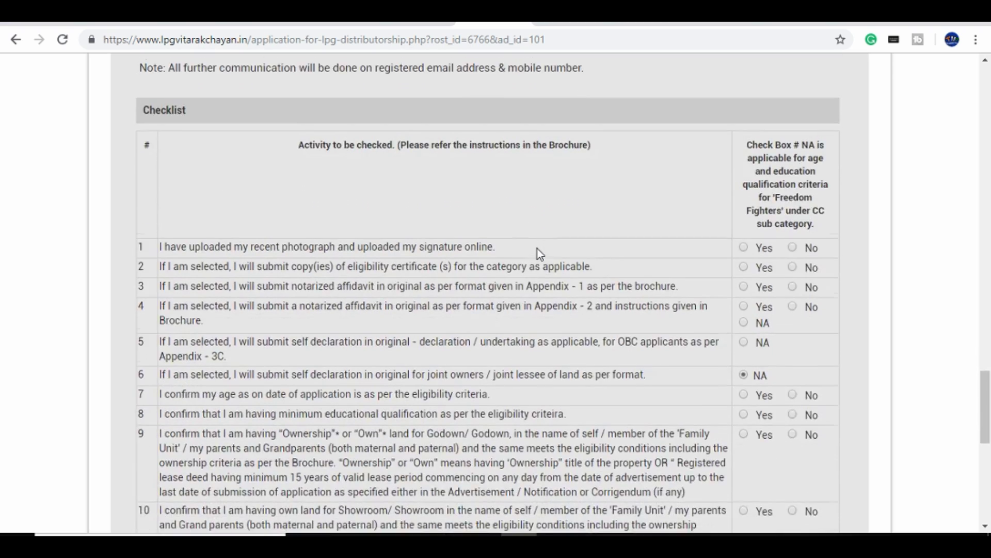
scroll(537, 249, "down", 4)
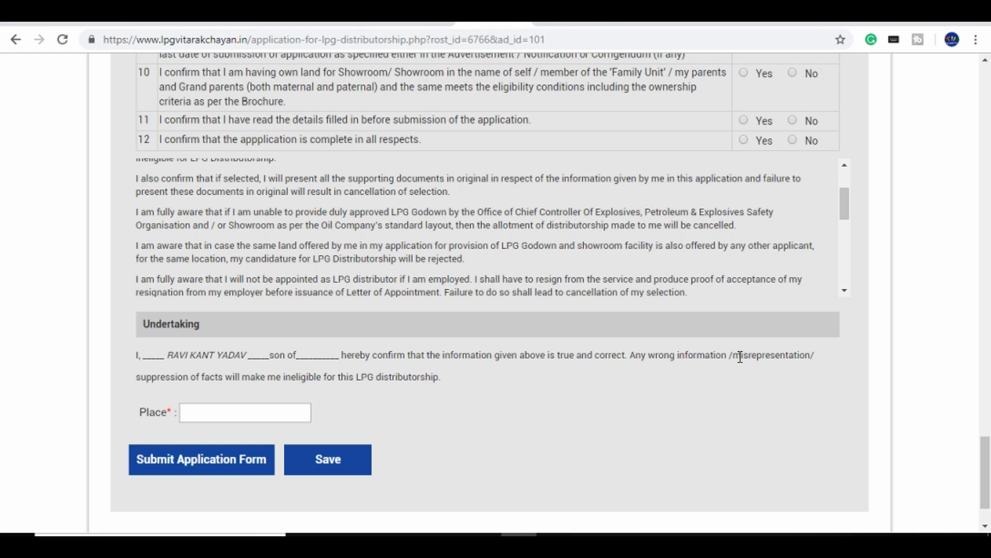
scroll(740, 356, "up", 4)
scroll(848, 279, "up", 13)
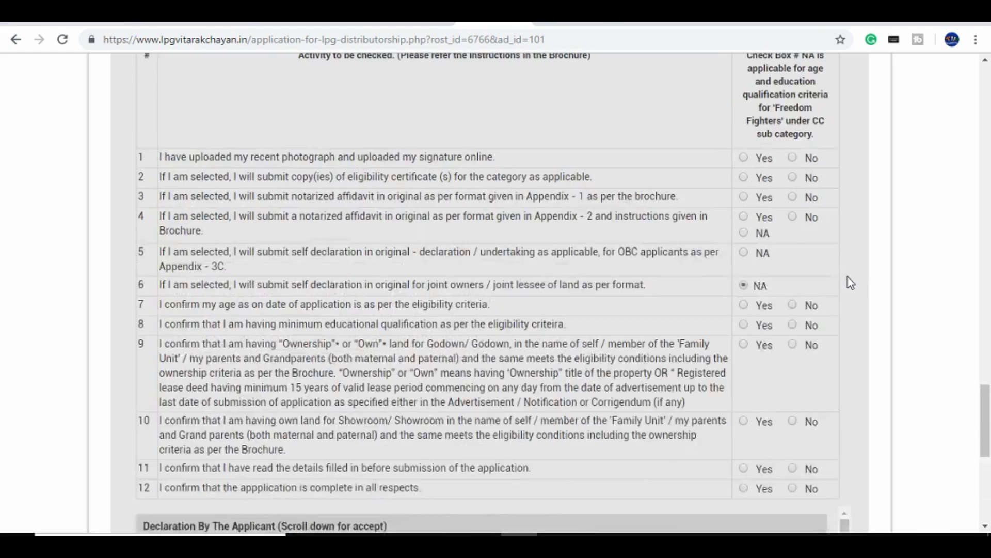
scroll(849, 284, "up", 1)
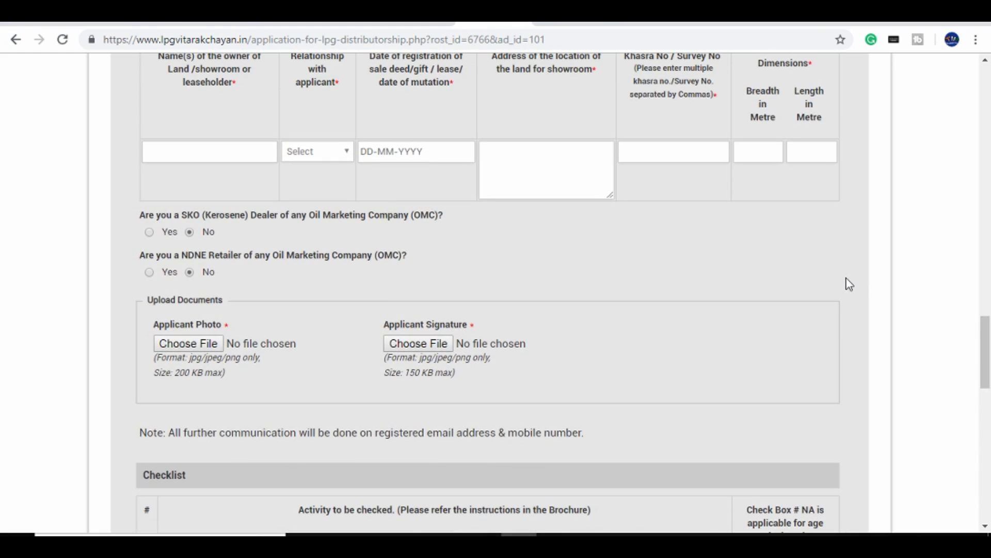
scroll(848, 284, "up", 7)
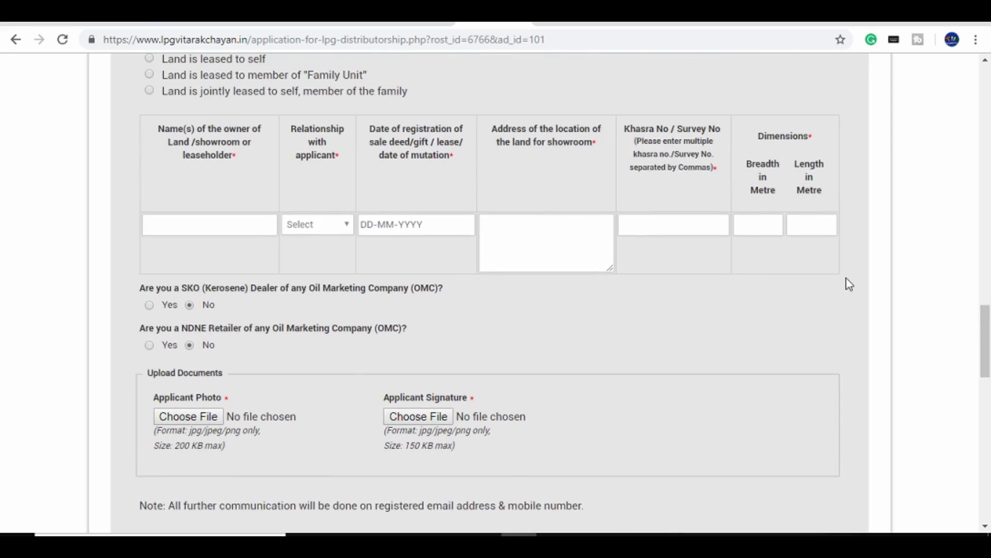
scroll(831, 290, "up", 3)
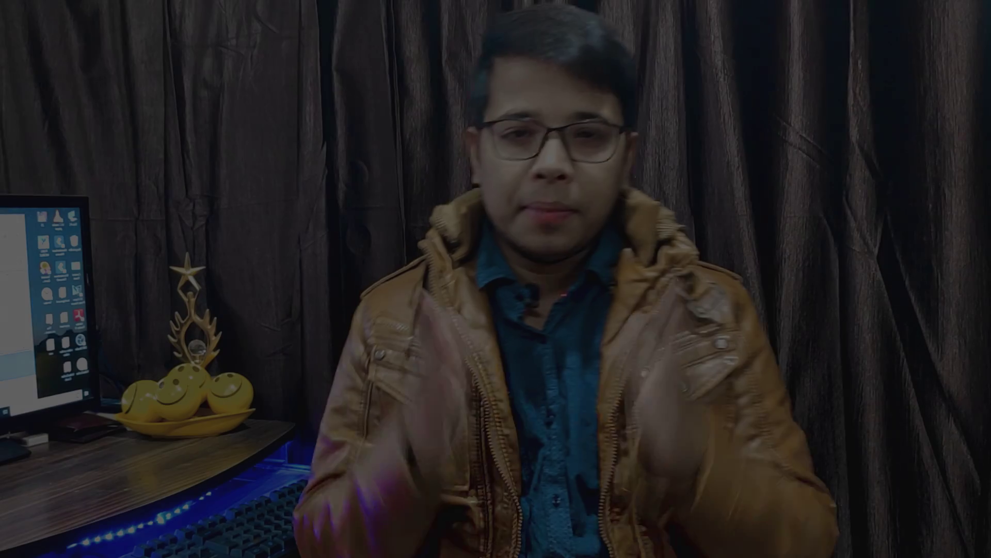